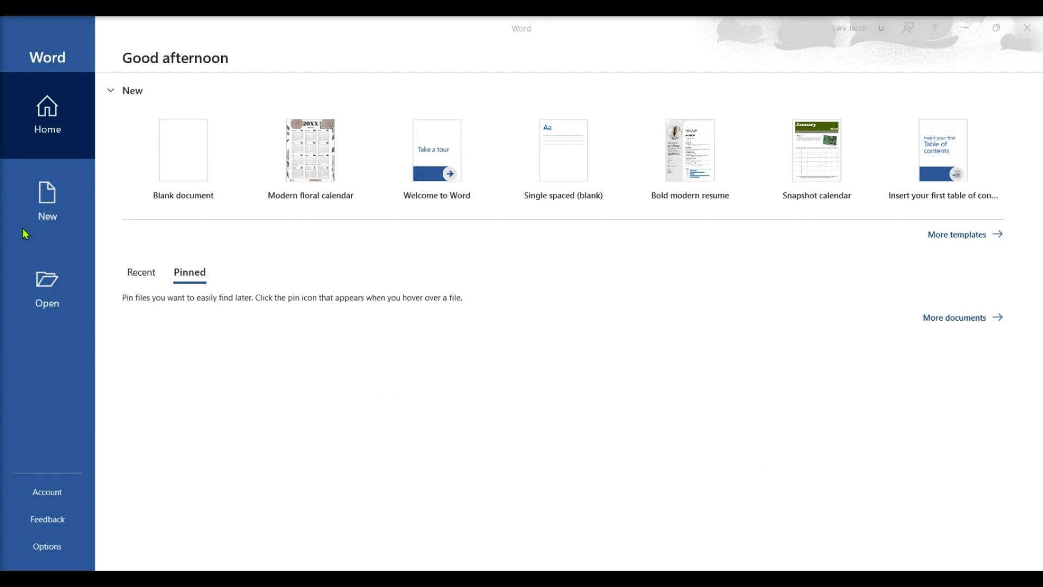
Search Word's online templates for 'calendar'
click(46, 204)
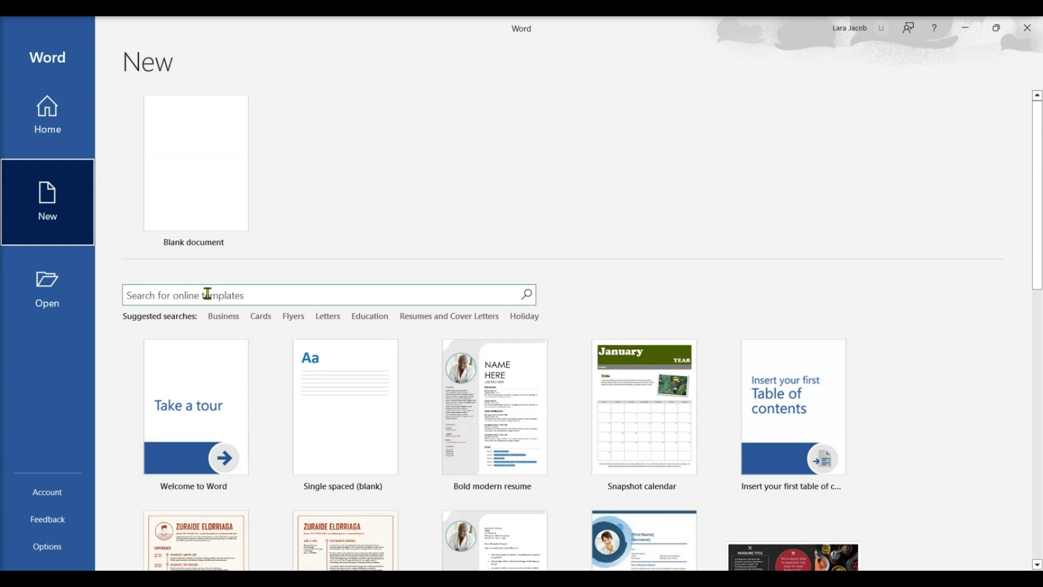
click(208, 295)
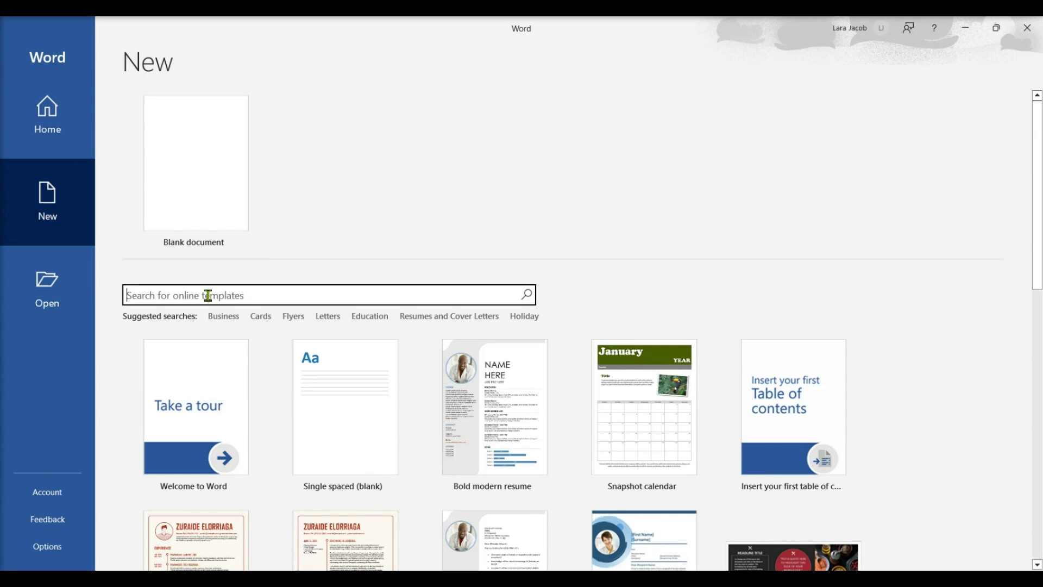
text(calendar)
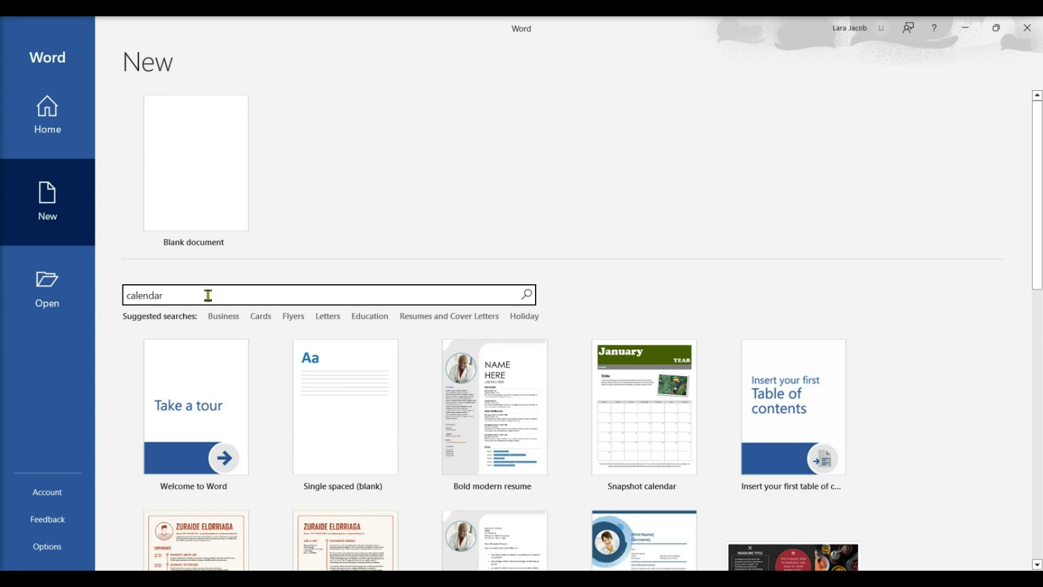
key(Return)
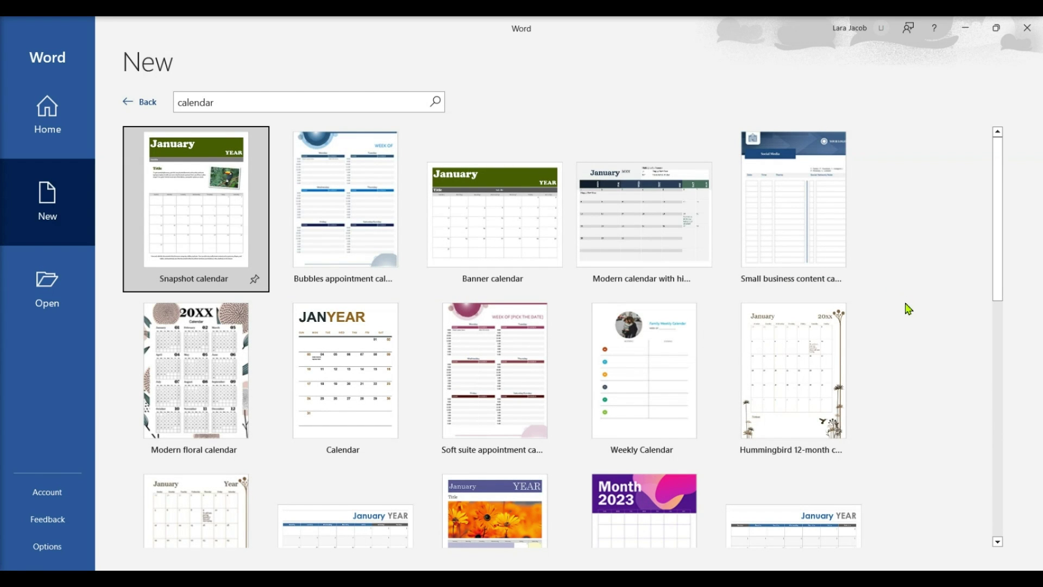
scroll(909, 308, down, 1)
scroll(908, 308, down, 2)
scroll(909, 308, down, 1)
scroll(909, 308, down, 3)
scroll(908, 308, up, 4)
scroll(908, 308, up, 3)
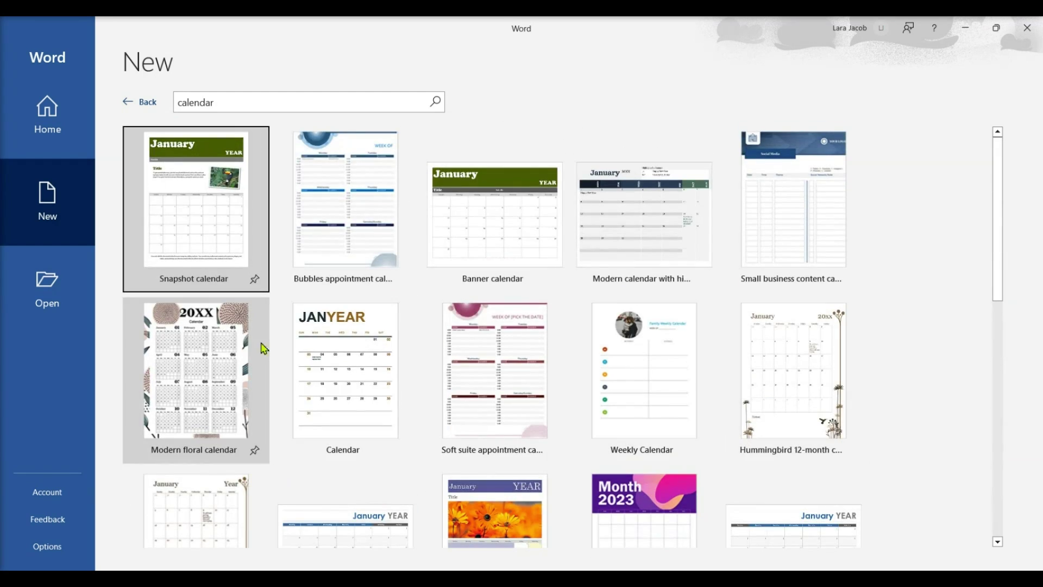
Preview the Modern floral calendar template and create a document from it
click(231, 349)
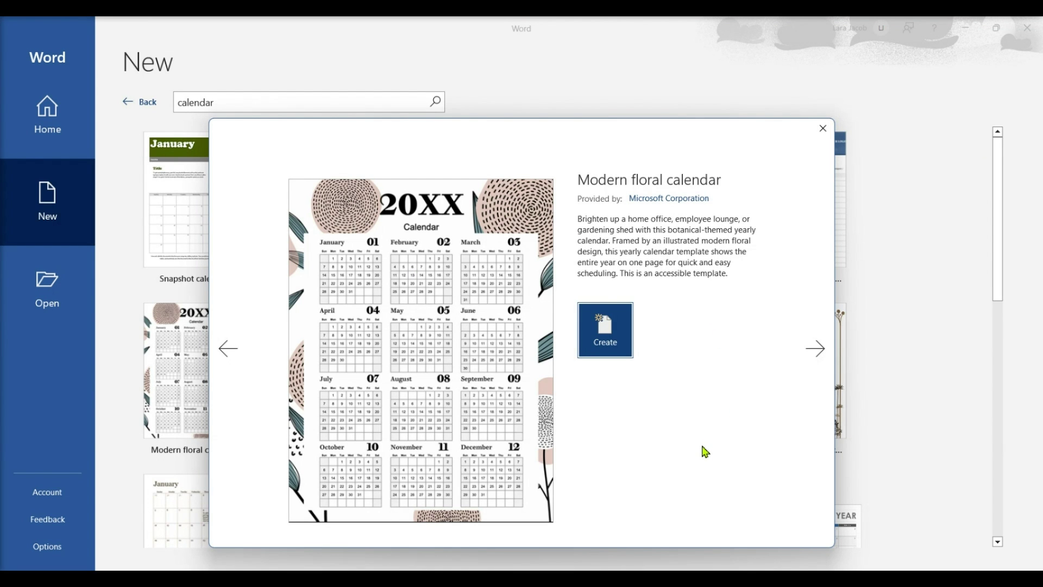
click(617, 322)
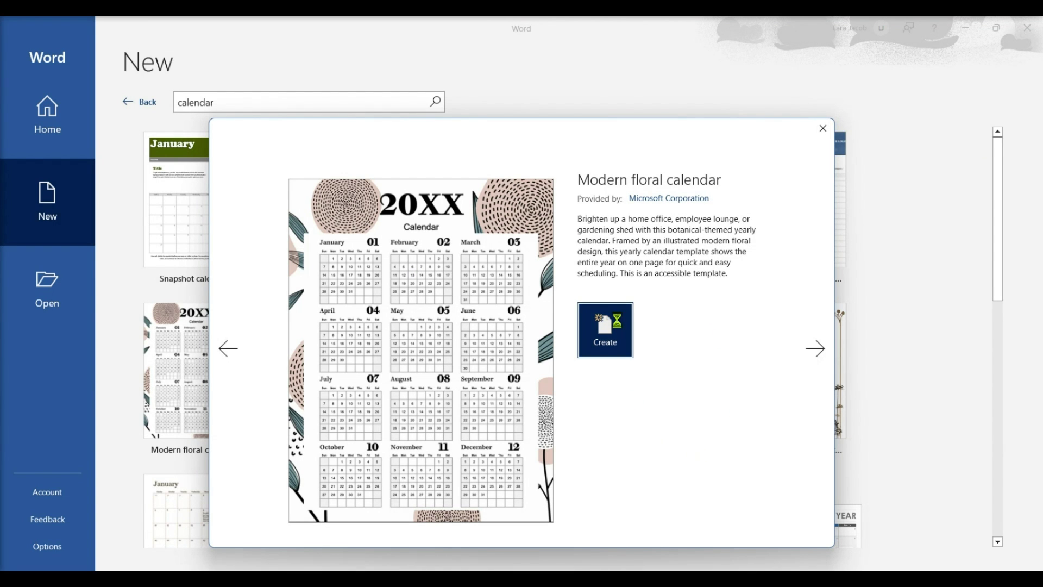
scroll(923, 282, down, 3)
scroll(922, 282, down, 1)
scroll(922, 282, down, 5)
scroll(922, 281, down, 3)
scroll(922, 282, down, 1)
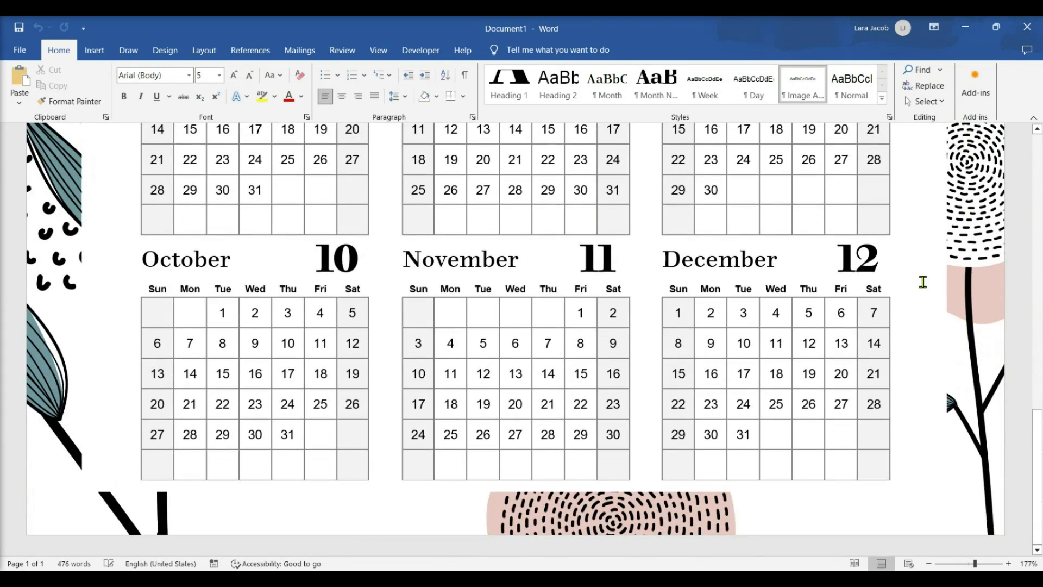
scroll(923, 282, up, 10)
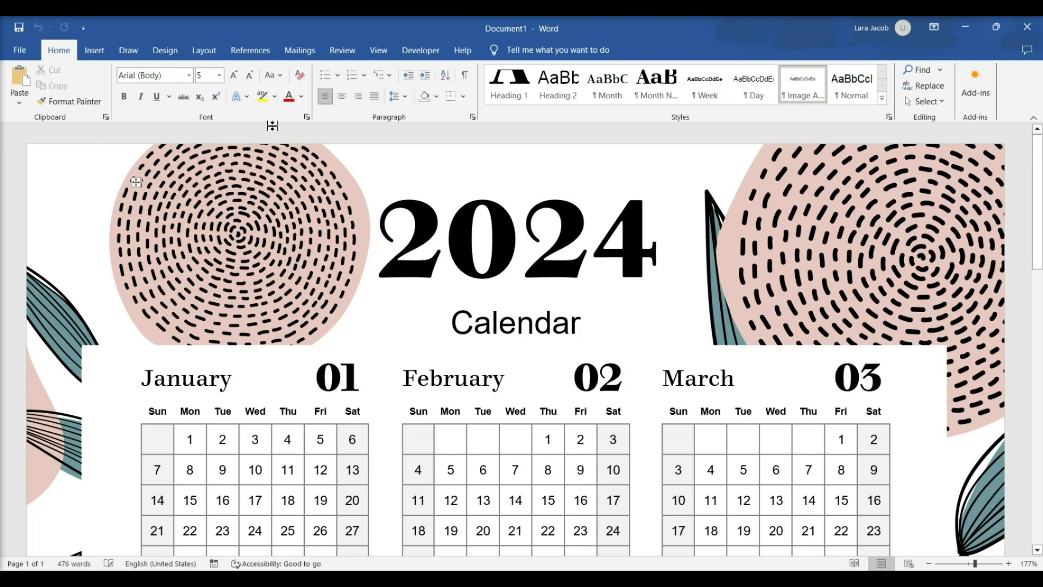
Start a new blank document and type the heading in capitals
click(24, 52)
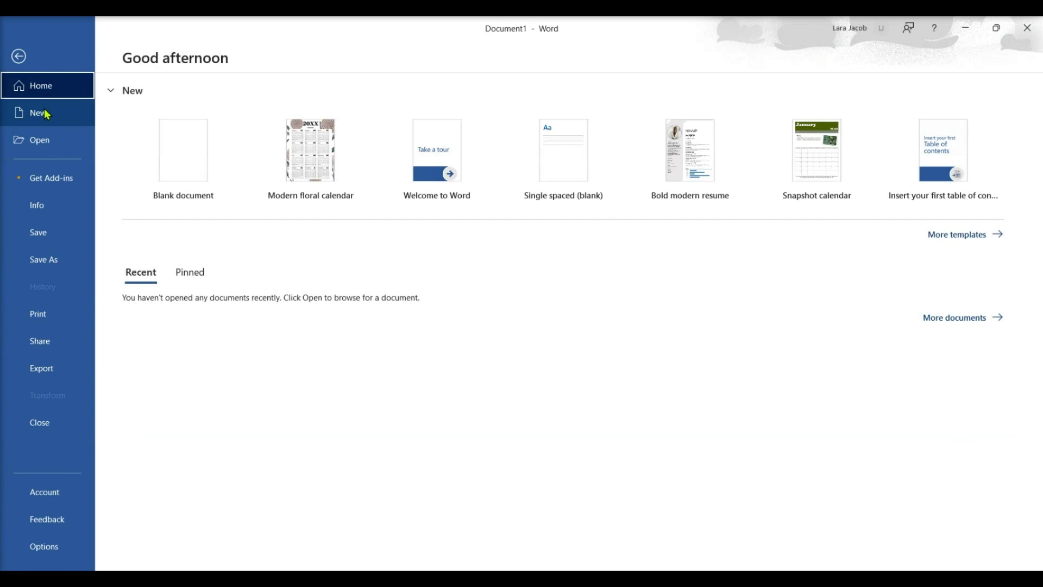
click(197, 149)
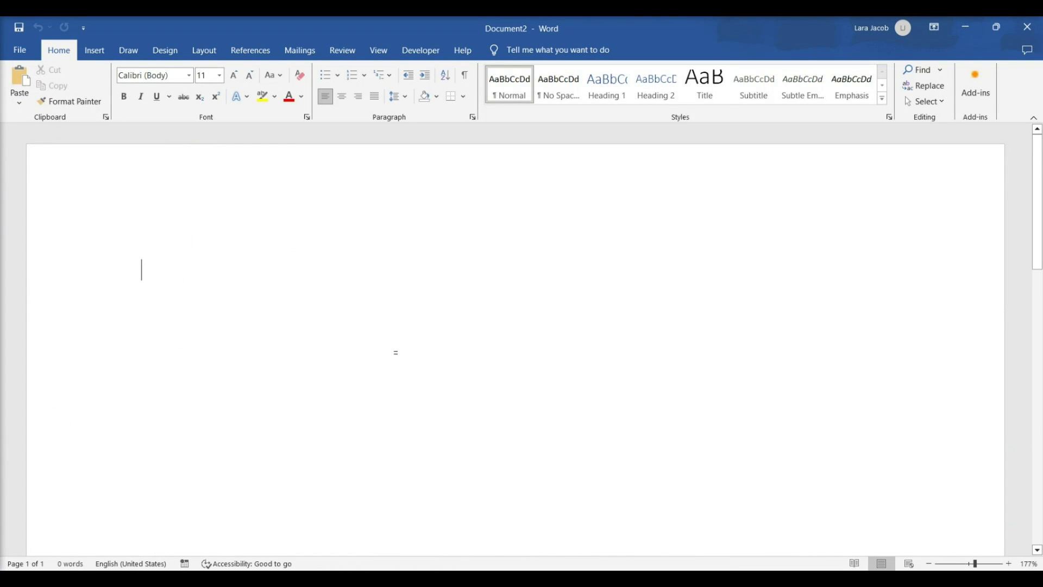
key(Caps_Lock)
text(ANUA)
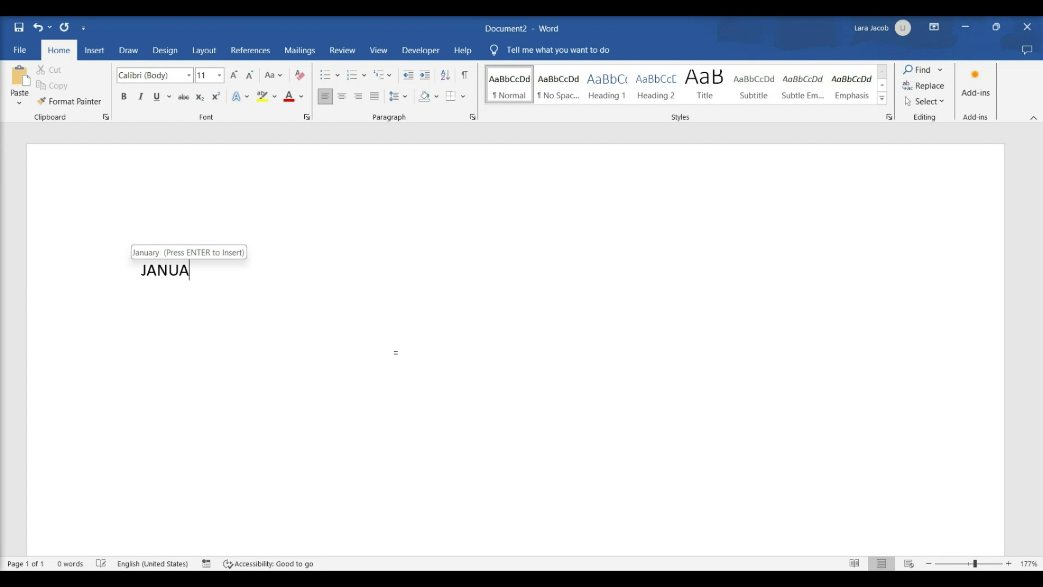
text(RY)
Make JANUARY bold, centred and 20 pt, with a left-aligned line below
key(ctrl+a)
key(ctrl+e)
key(ctrl+b)
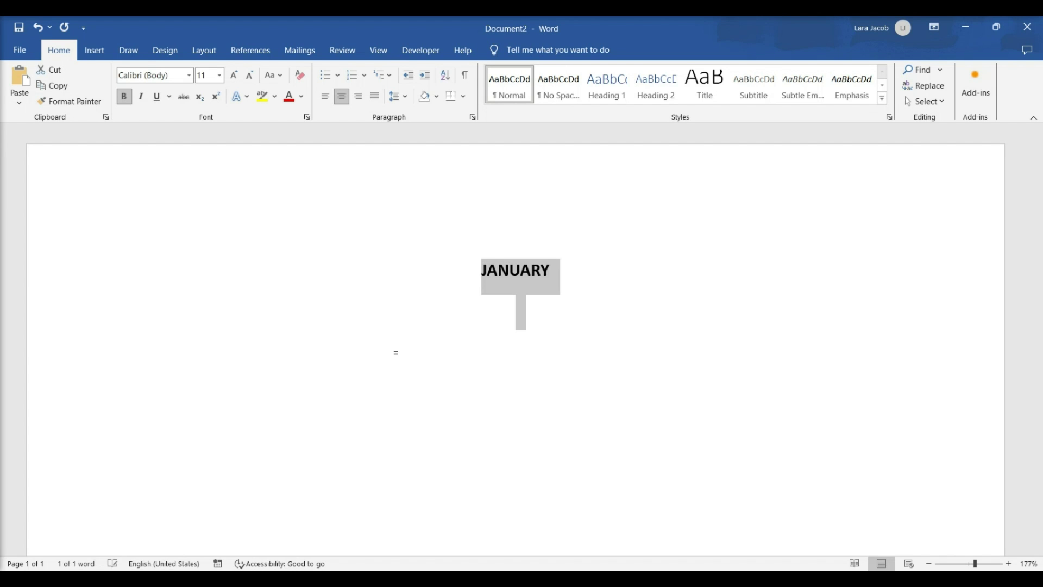
key(ctrl+shift+period)
key(ctrl+shift+period)
key(ctrl+shift+period)
key(ctrl+shift+period)
key(ctrl+shift+period)
key(End)
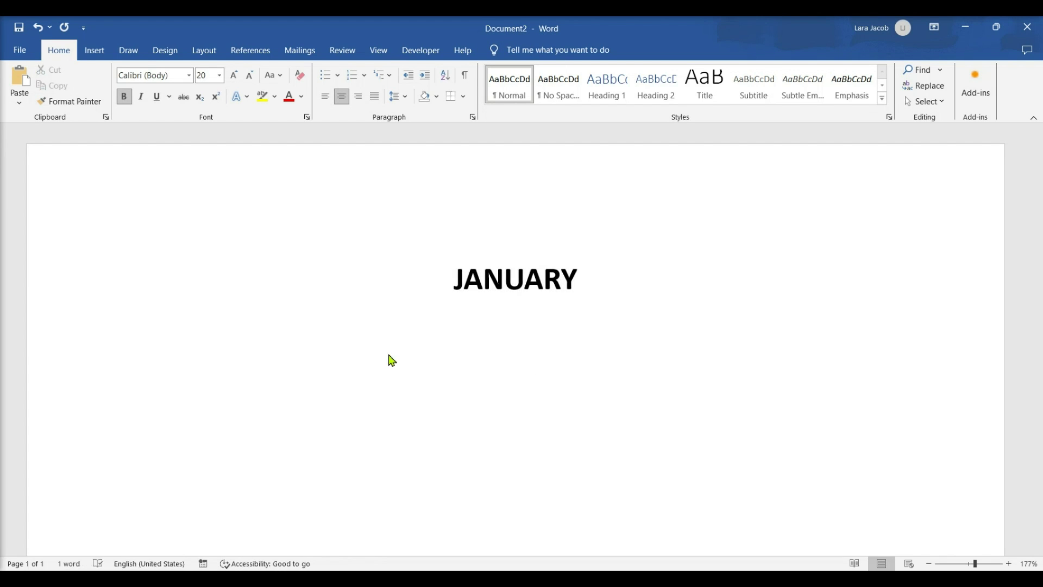
key(Return)
key(ctrl+l)
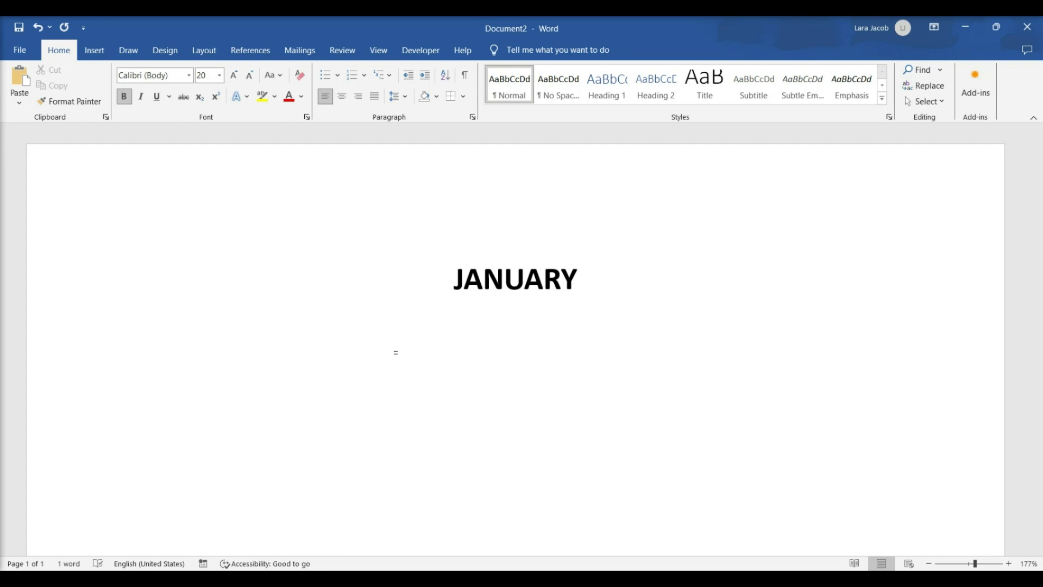
Insert a 7-by-6 table below the heading and fill in the weekday header cells
click(94, 51)
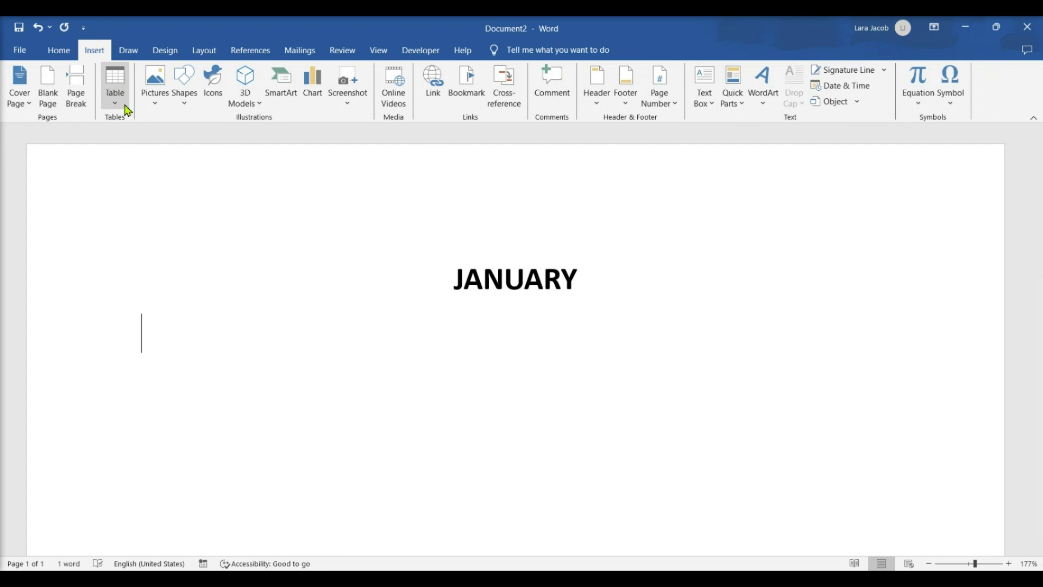
click(116, 82)
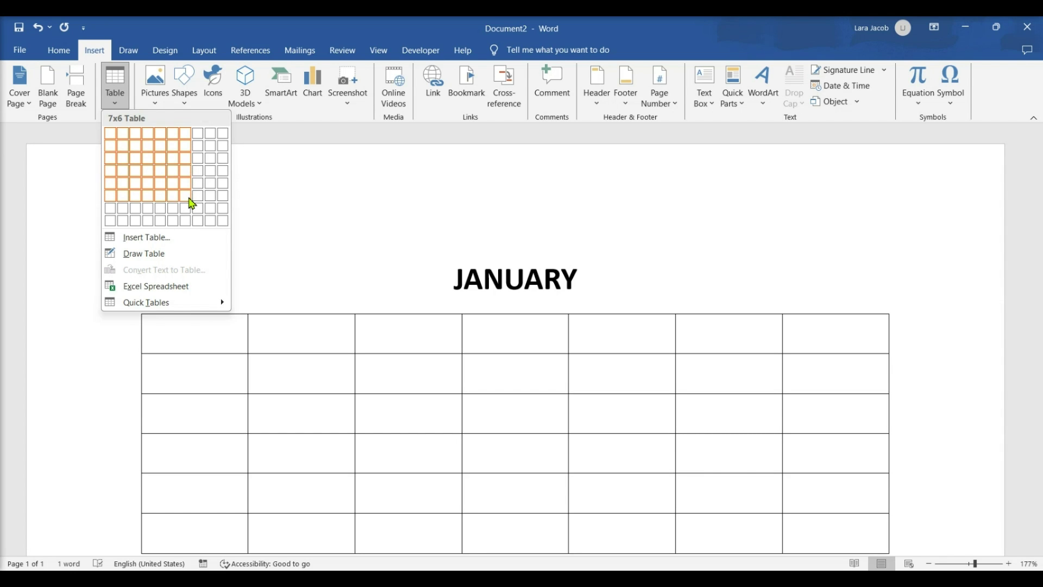
click(190, 202)
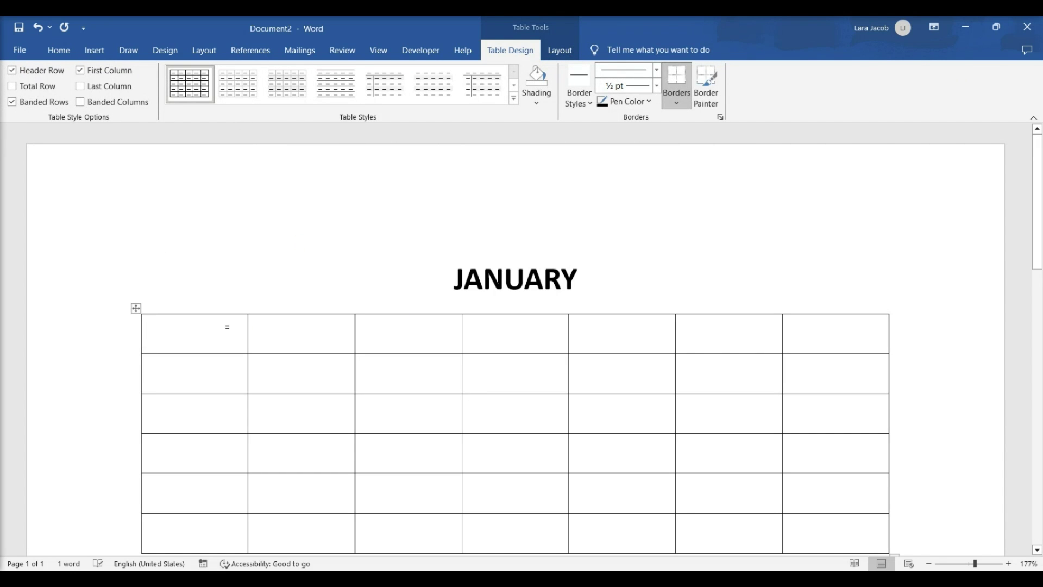
text(MONDAY)
key(Tab)
text(TUESDAY)
key(Tab)
text(WEDNESDAY	THURSDAY	FRIDAY	SATURDAY	SUNDAY)
Centre the weekday header row, make the first body row taller, and select the body rows
drag(204, 335, 850, 389)
key(ctrl+e)
click(236, 366)
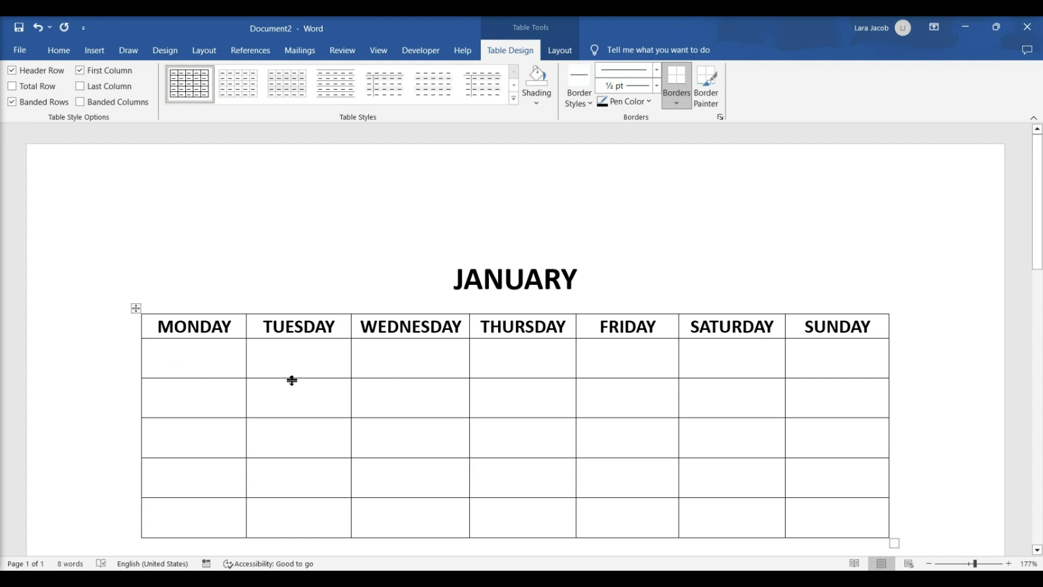
drag(291, 379, 294, 425)
scroll(295, 425, down, 3)
drag(323, 258, 322, 367)
scroll(323, 313, down, 1)
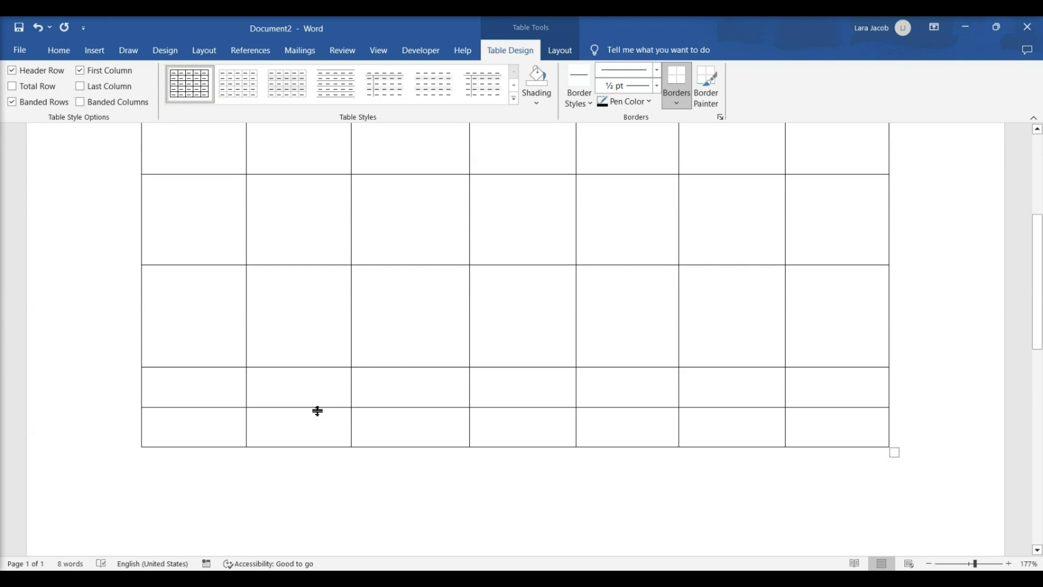
mouse_move(318, 408)
mouse_down()
mouse_move(315, 468)
mouse_move(309, 388)
mouse_move(309, 447)
mouse_up()
scroll(315, 476, down, 3)
scroll(329, 367, up, 5)
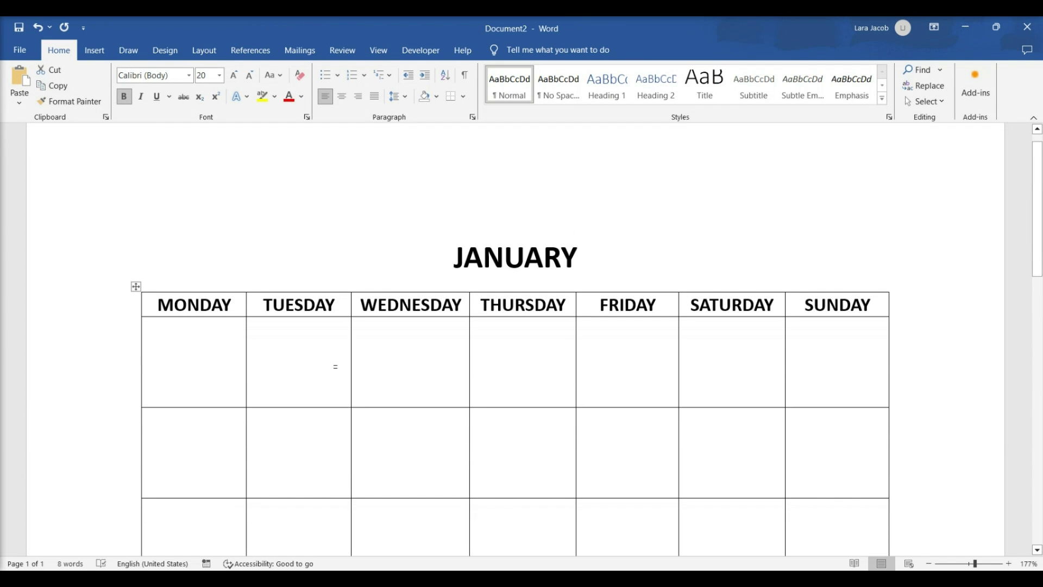
drag(147, 364, 804, 491)
Make the January body rows 3 cm tall and begin the dates in the first Monday cell
click(559, 51)
click(531, 76)
text(3)
key(Return)
scroll(577, 224, up, 4)
scroll(578, 224, down, 5)
scroll(577, 226, up, 2)
scroll(578, 226, up, 3)
click(234, 219)
text(1)
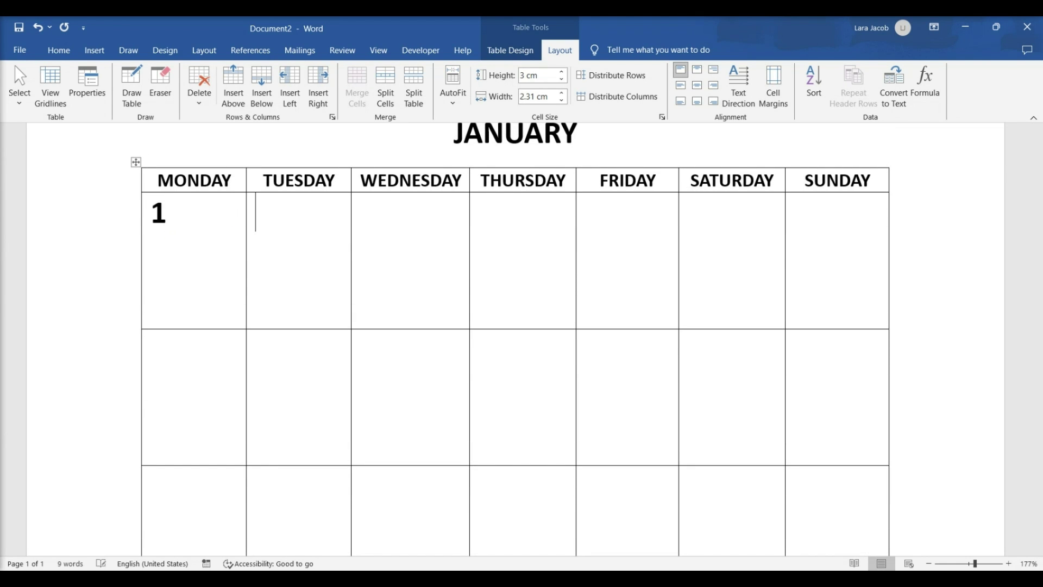
text(2	3	4	5	6	7	8	9	10	)
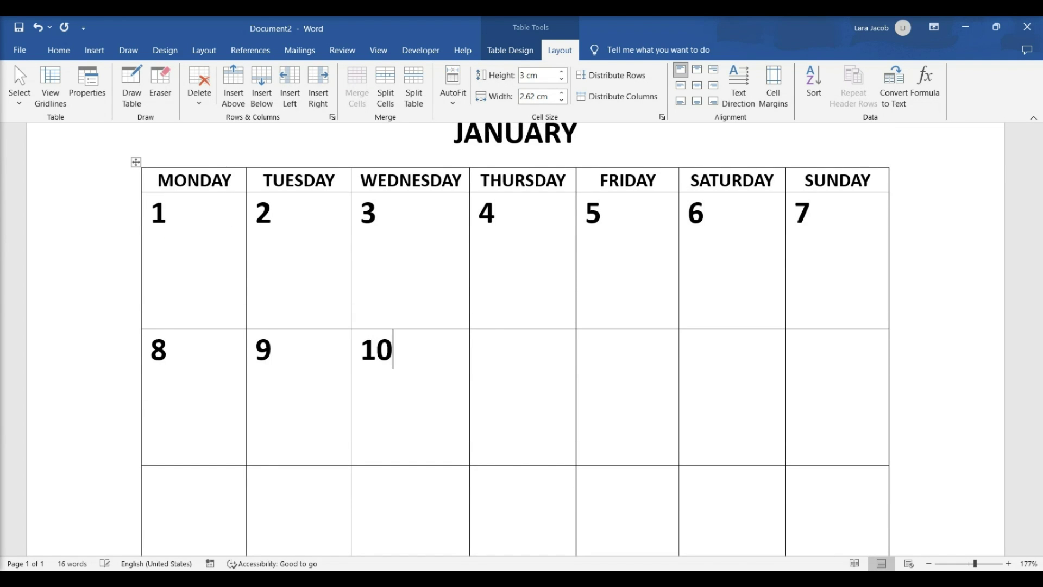
text(11	12	13	14	15	16	17	18	19)
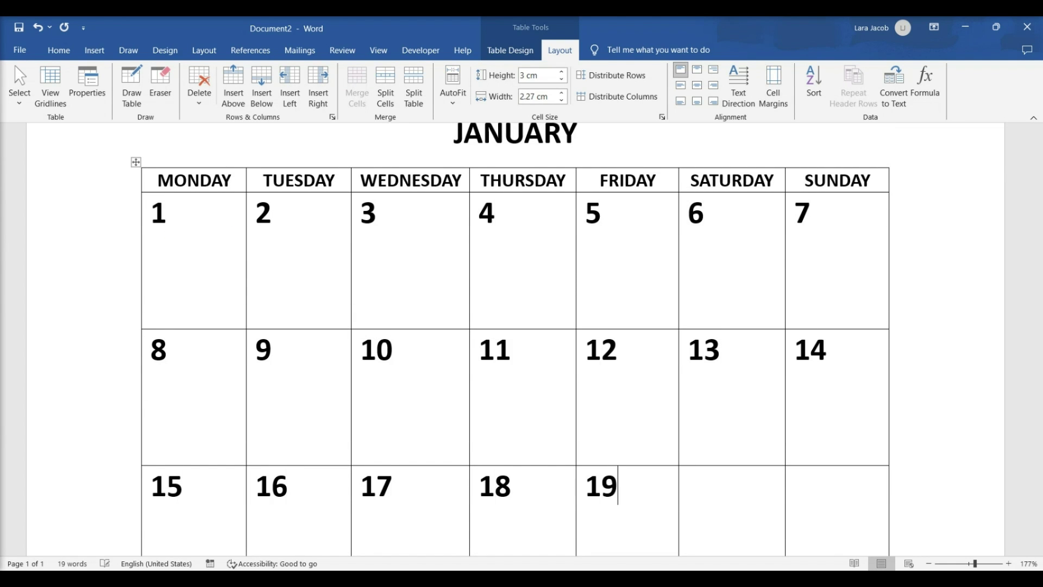
text(	20	21	22	23	24	25	26	27	28	29	30	31)
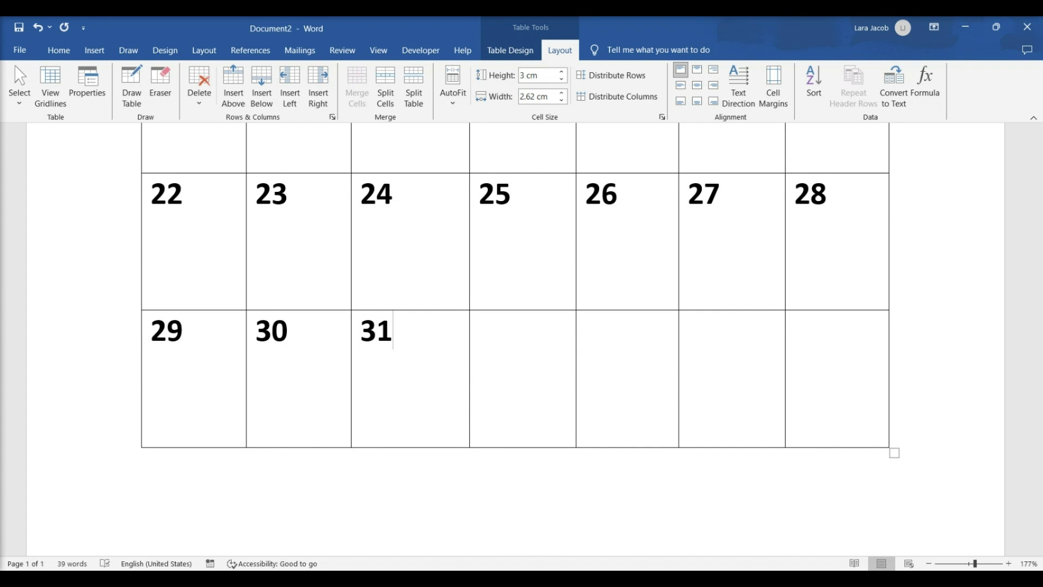
scroll(272, 191, up, 4)
scroll(272, 191, up, 2)
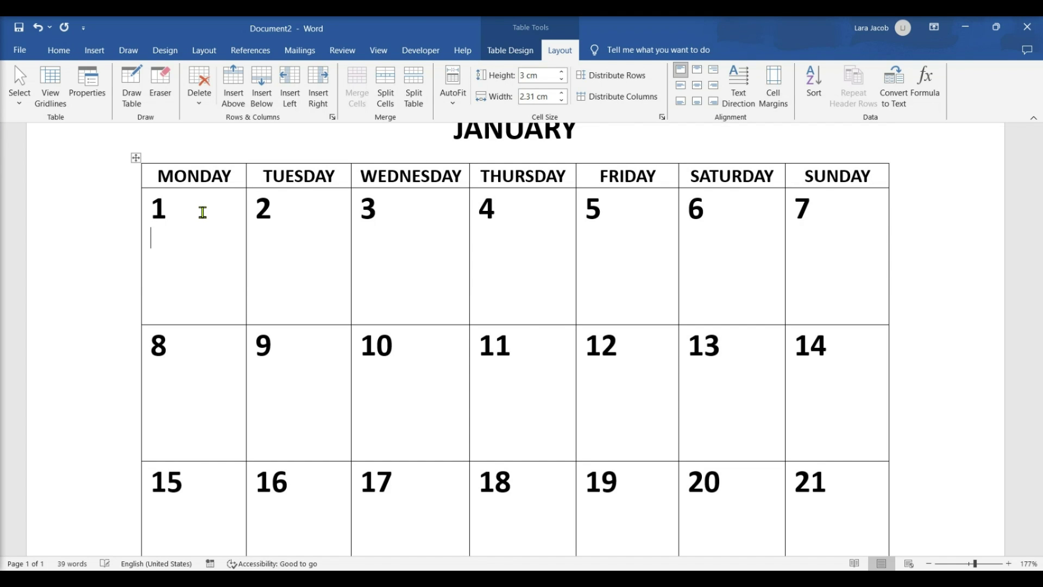
text(NEW YEAR’S DAY)
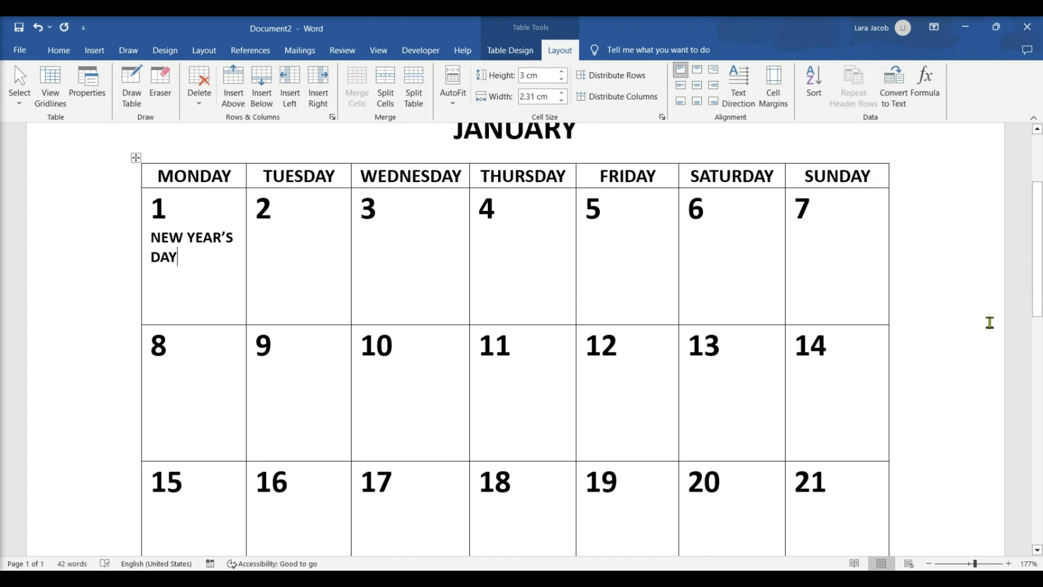
scroll(990, 323, down, 1)
scroll(990, 323, up, 3)
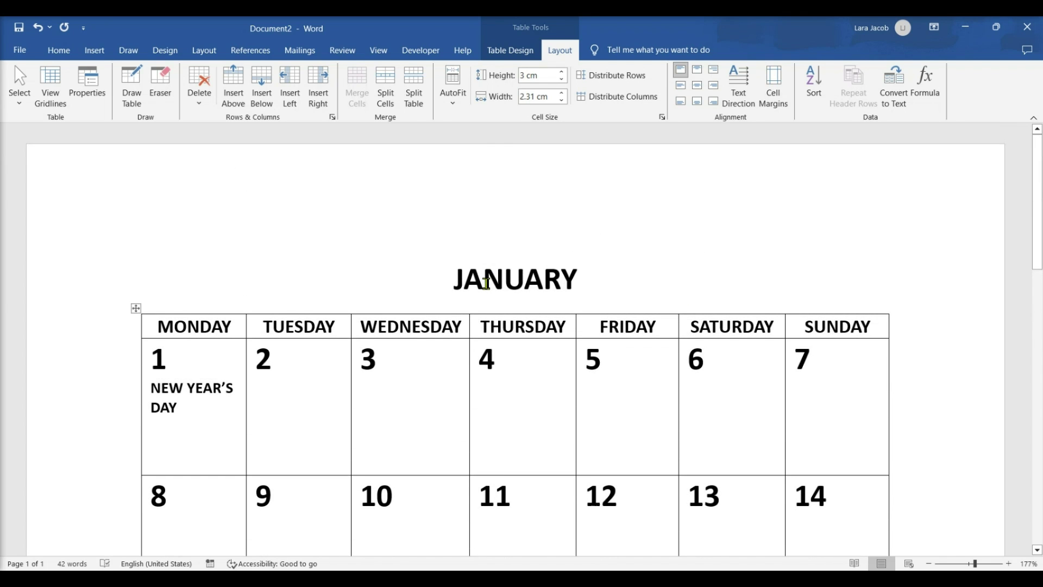
Copy the whole January calendar onto a new blank second page
click(486, 283)
key(ctrl+a)
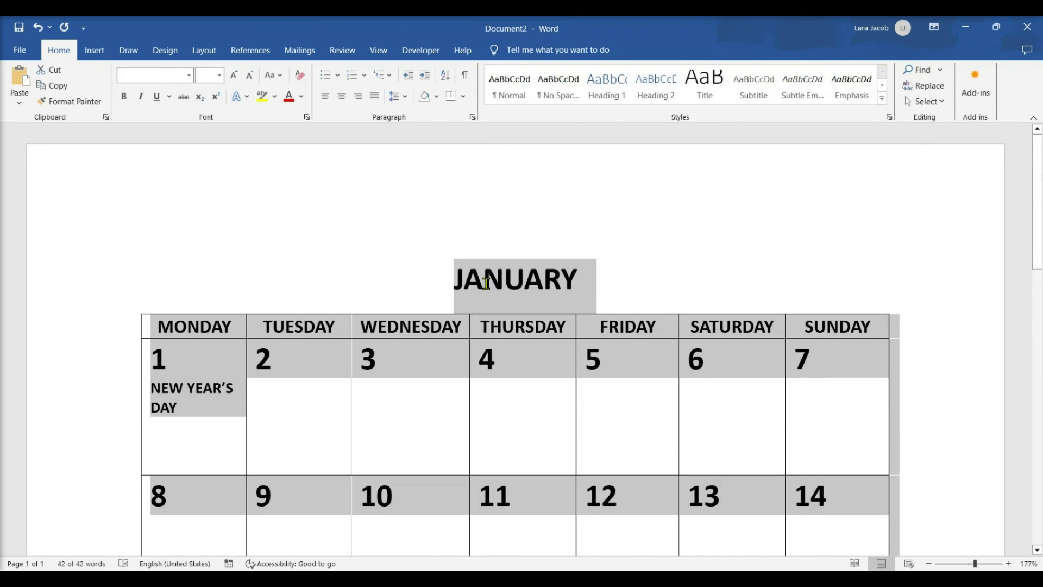
key(alt+n)
scroll(579, 176, down, 2)
click(916, 428)
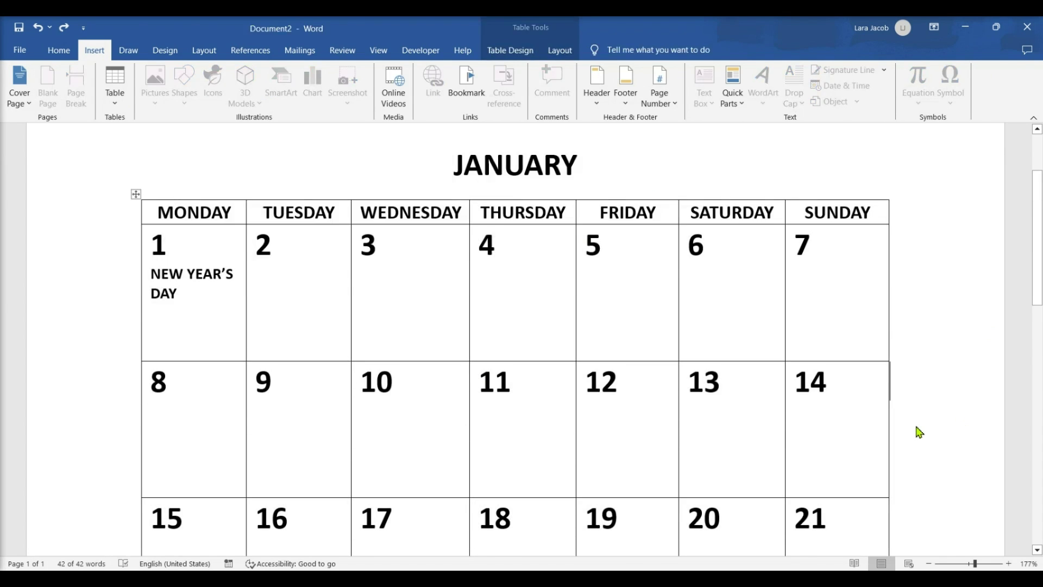
scroll(916, 428, down, 7)
scroll(917, 427, down, 6)
scroll(917, 426, up, 3)
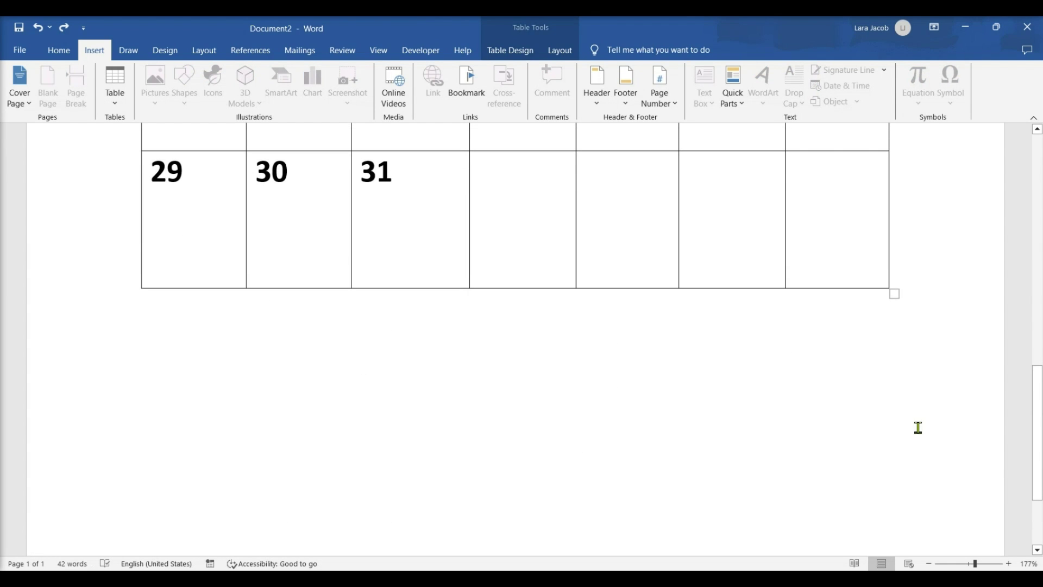
click(918, 427)
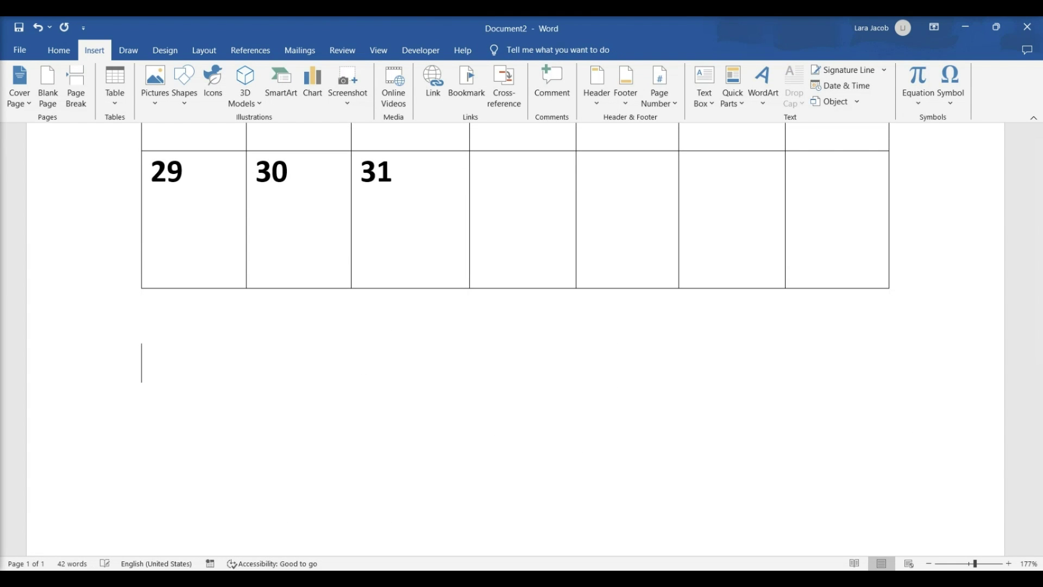
click(47, 99)
key(ctrl+v)
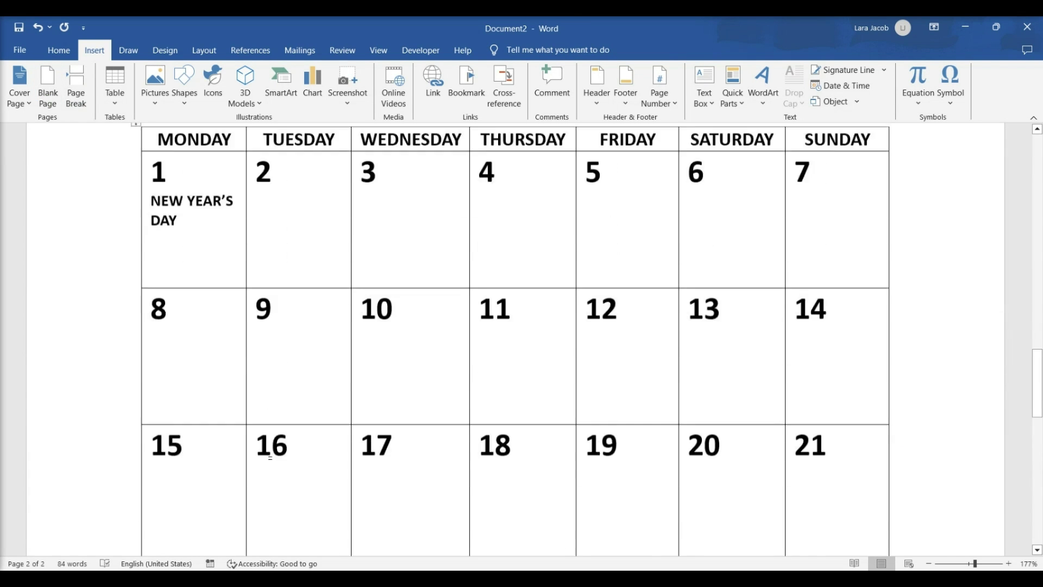
Retitle the copy FEBRUARY, clear its dates, and begin at the first Thursday cell
drag(455, 237, 500, 237)
text(FEBRUARY)
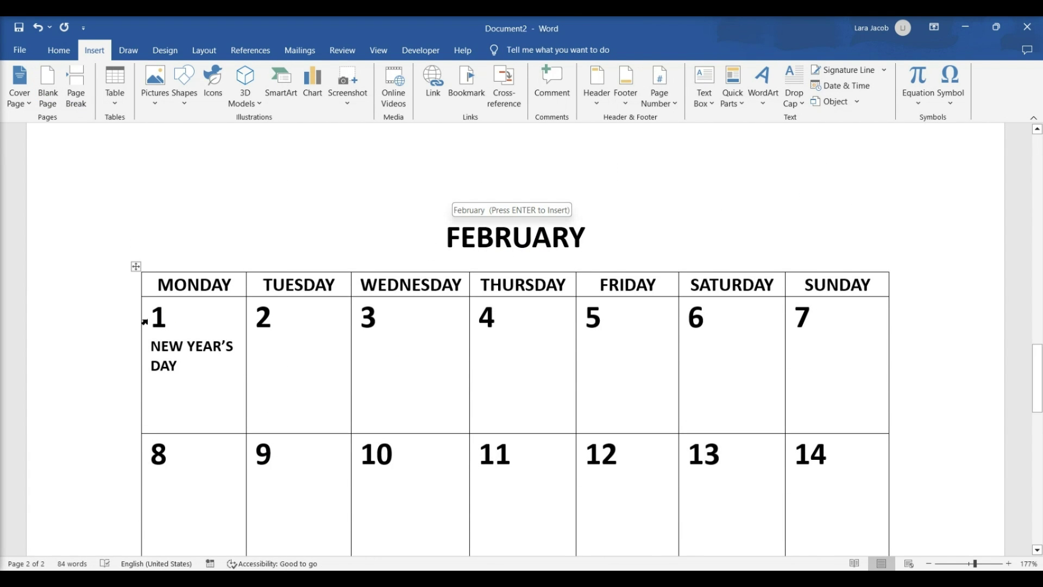
drag(152, 345, 857, 517)
right_click(855, 513)
key(Delete)
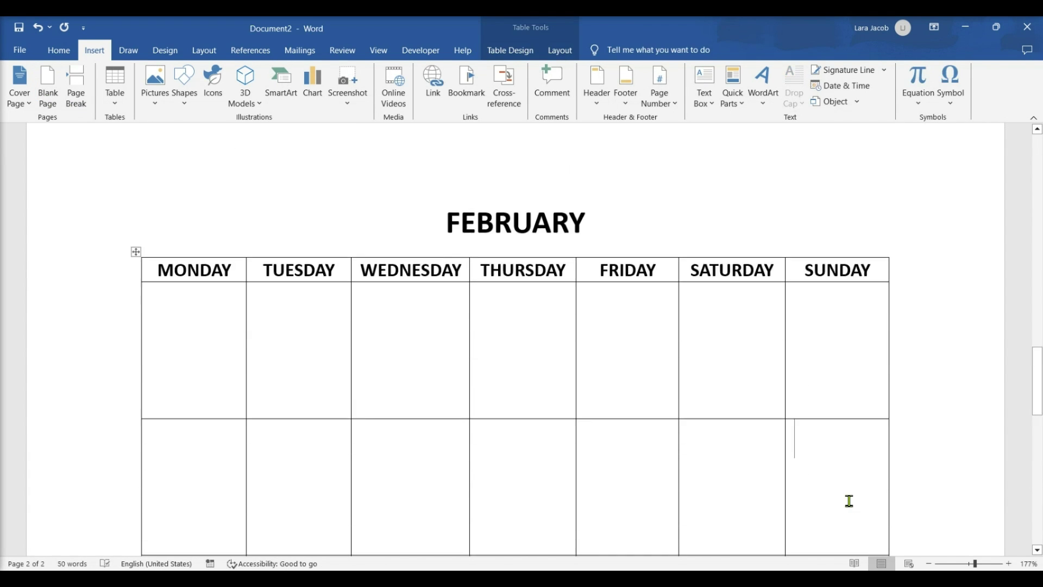
click(501, 327)
text(1)
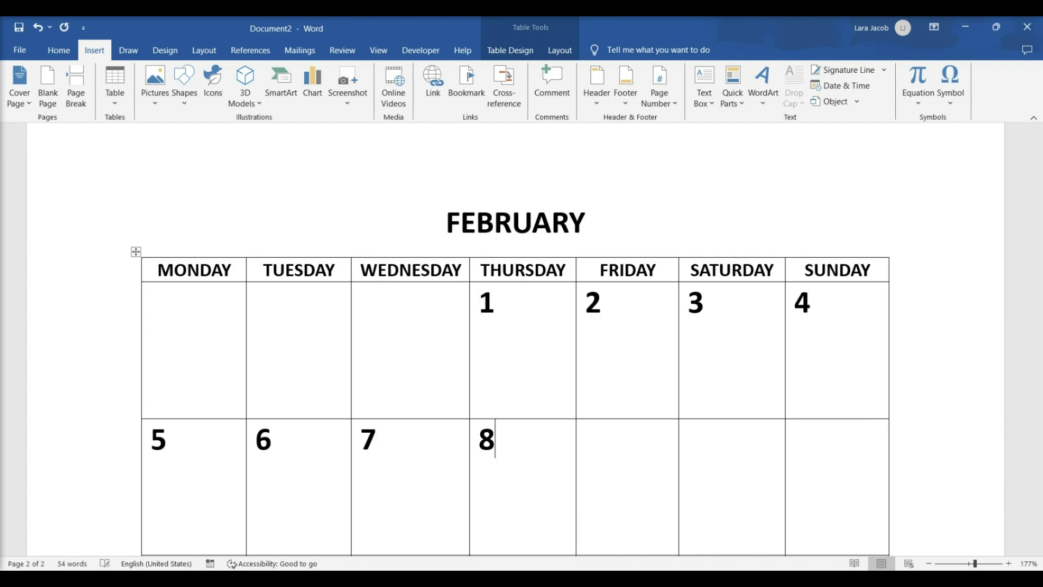
scroll(431, 237, up, 5)
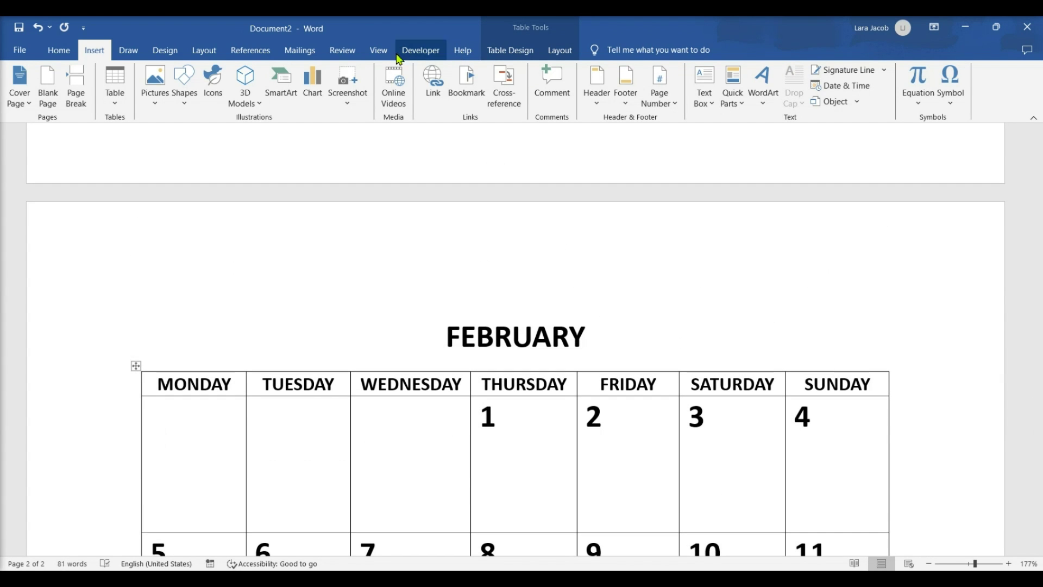
Show the January and February pages side by side in Multiple Pages view
click(378, 50)
click(445, 87)
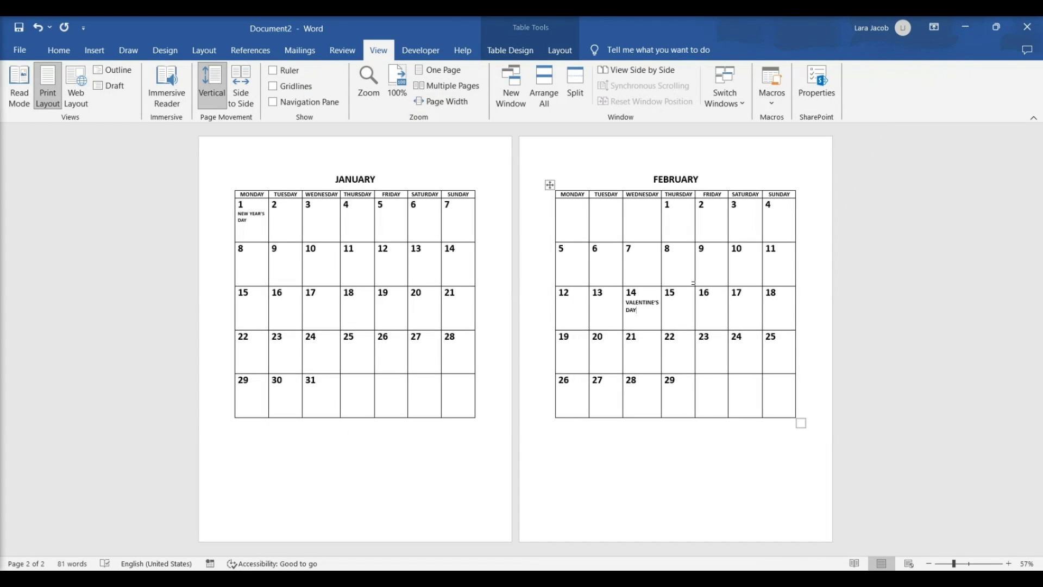
click(664, 453)
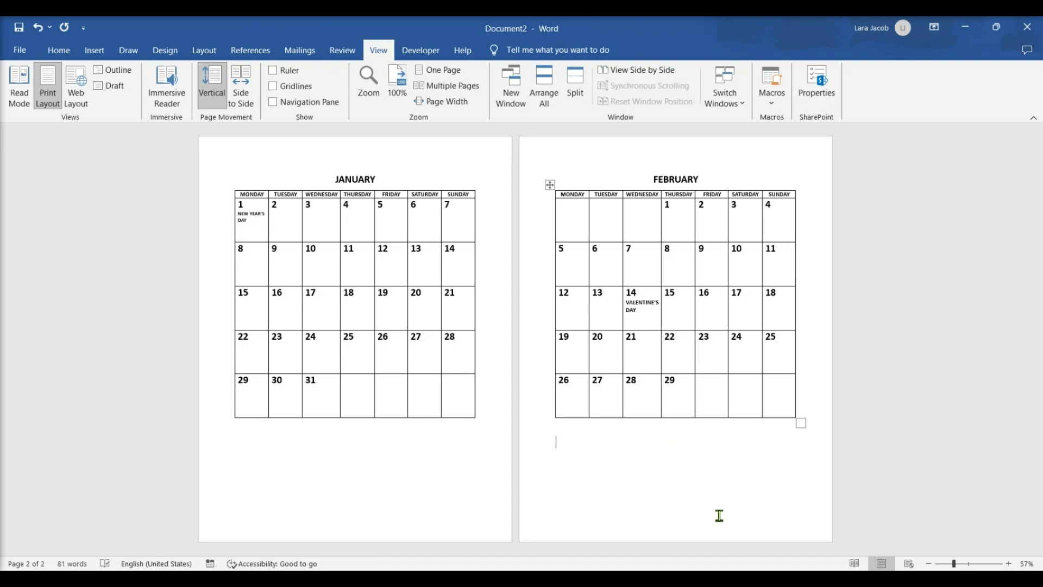